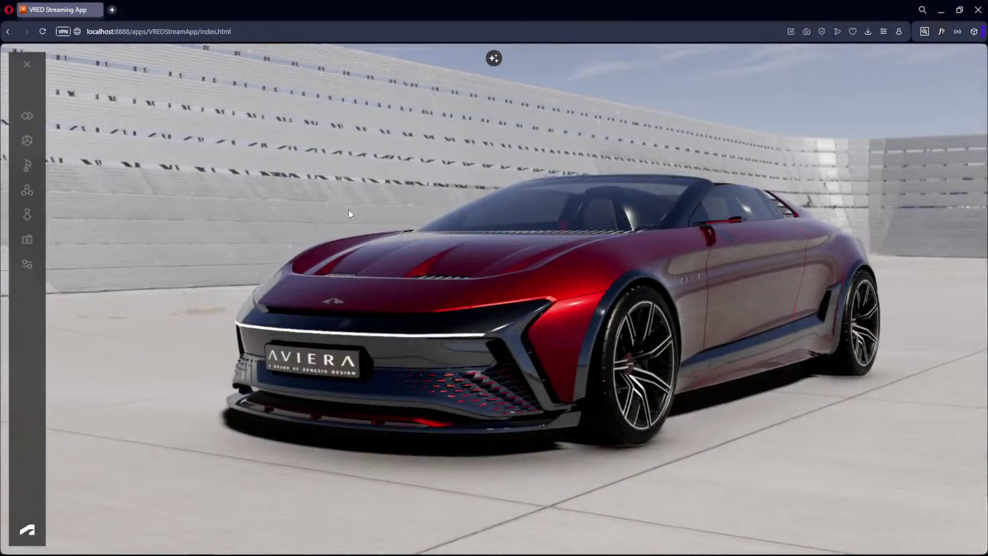
# Examine the front of the red car from several angles in the VRED Streaming App.
pyautogui.moveTo(348, 211); pyautogui.dragTo(485, 177)
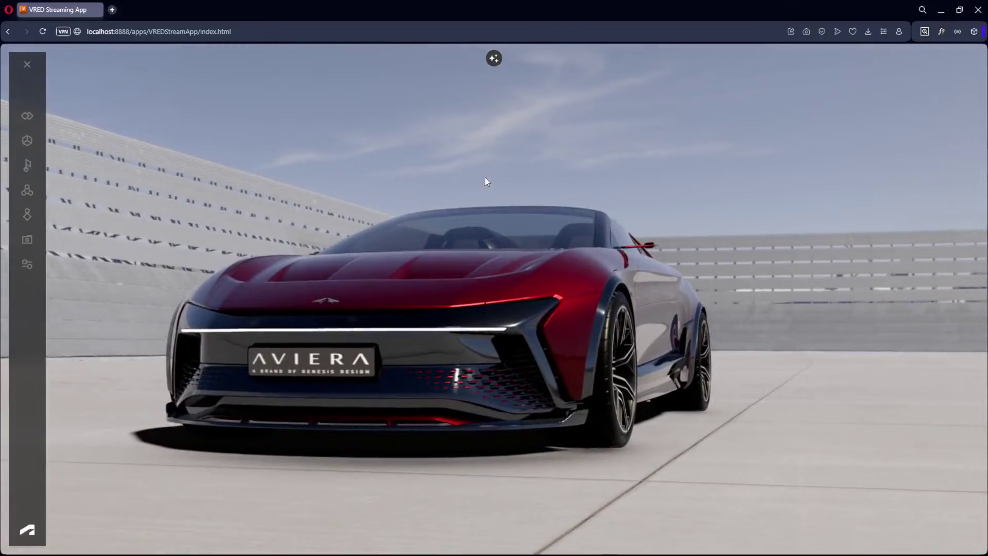
pyautogui.moveTo(215, 127); pyautogui.dragTo(57, 168)
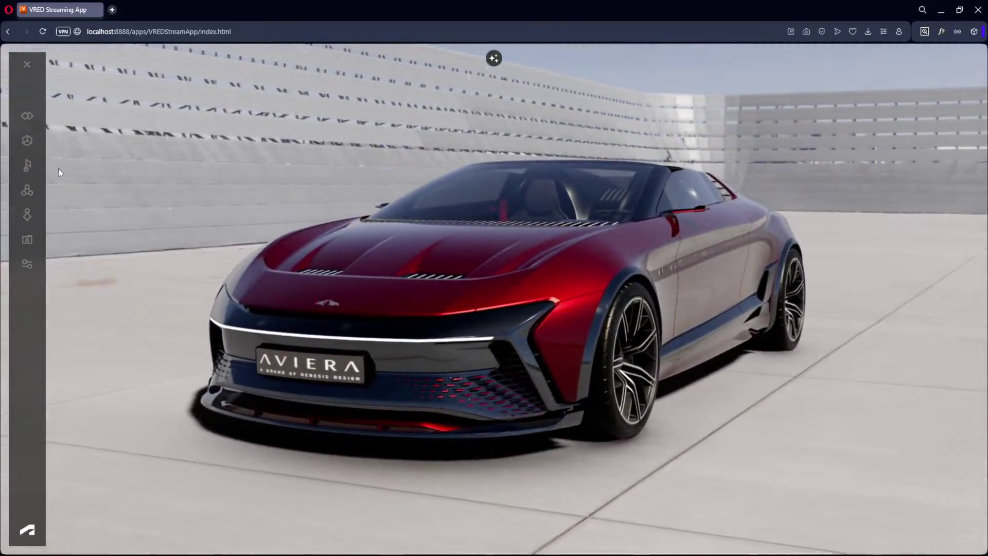
pyautogui.click(30, 261)
pyautogui.scroll(-3, 97, 205)
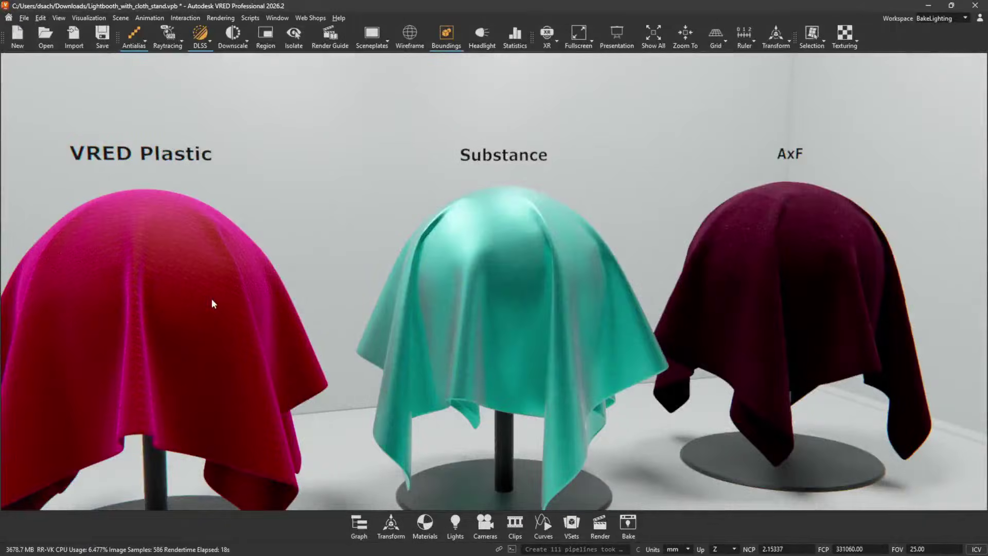
# In VRED Professional, adjust the Cloth material's sheen to weight 0.96, roughness 0.66 and a darker pink color.
pyautogui.moveTo(210, 298); pyautogui.dragTo(454, 314)
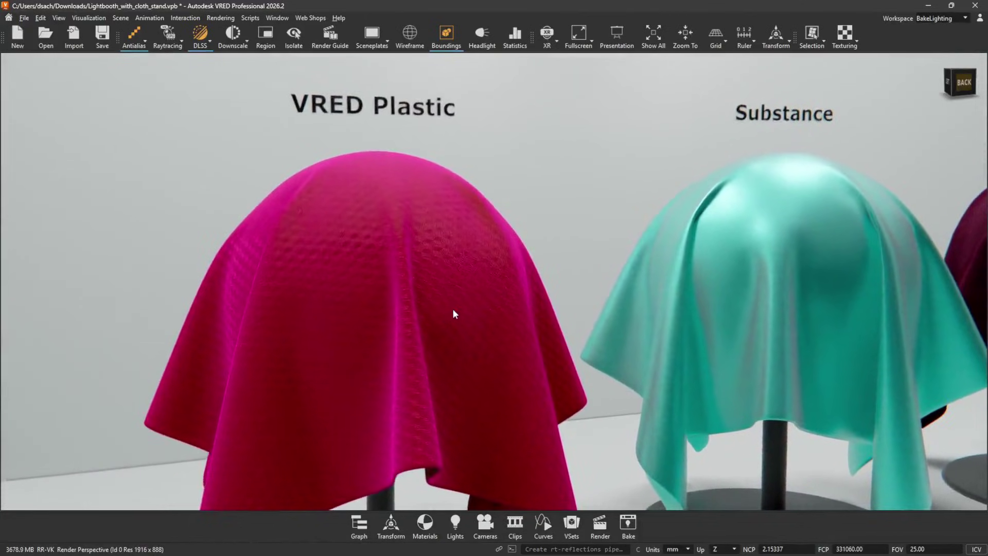
pyautogui.click(425, 523)
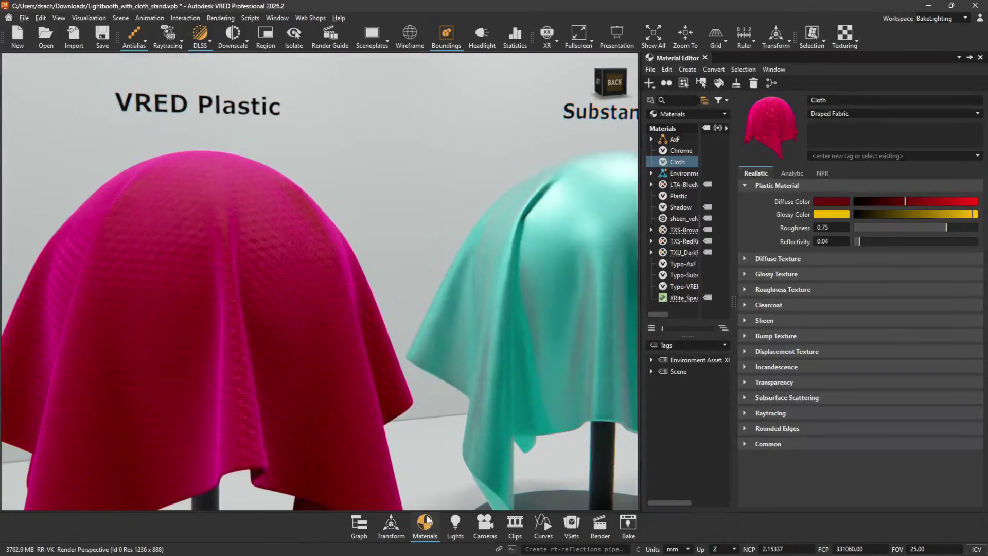
pyautogui.click(745, 320)
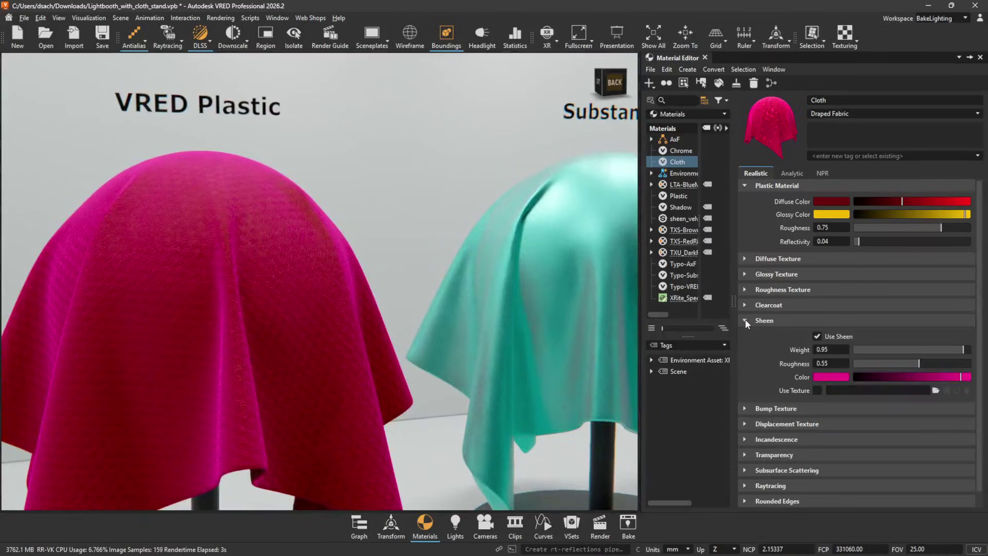
pyautogui.click(817, 336)
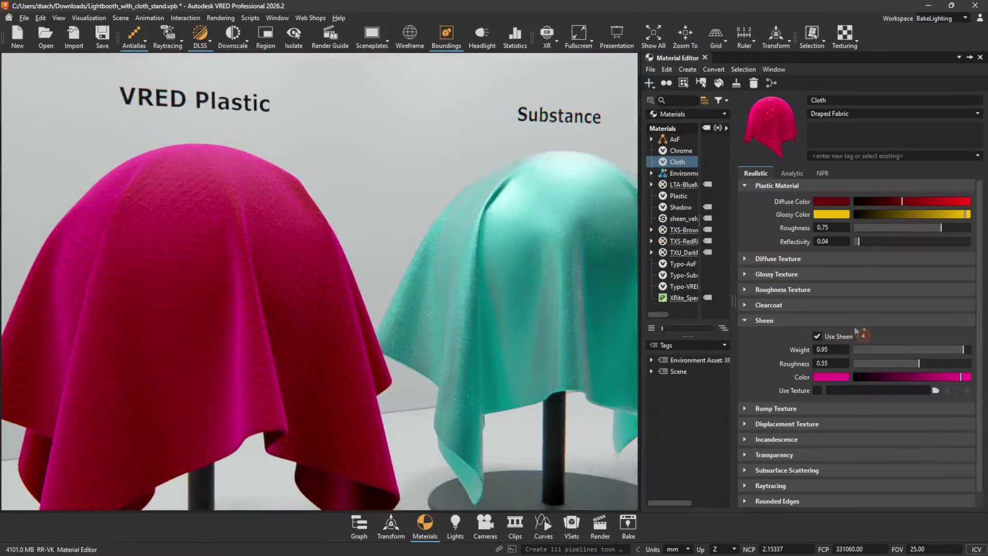
pyautogui.moveTo(964, 349); pyautogui.dragTo(924, 379)
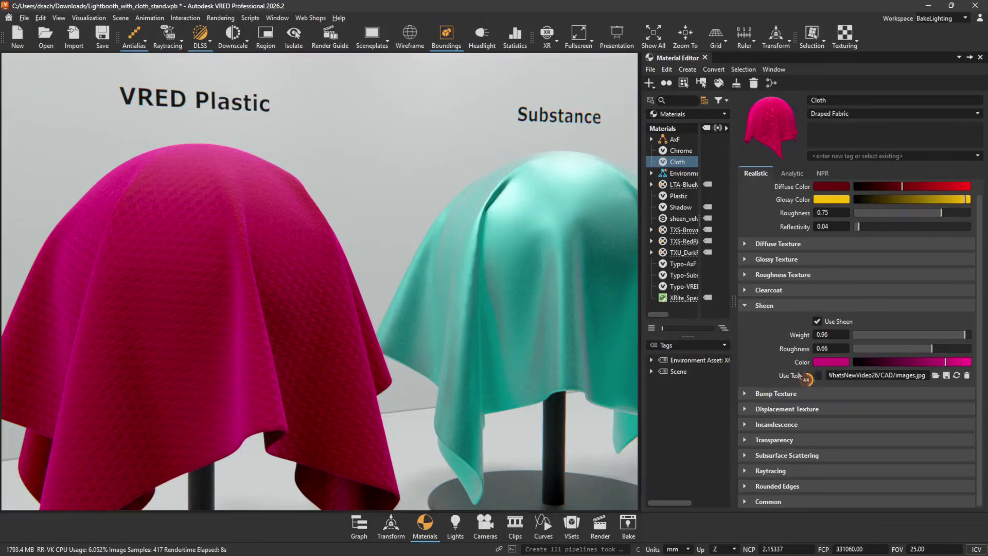
# Enable the images.jpg texture for the Cloth material's sheen.
pyautogui.click(816, 376)
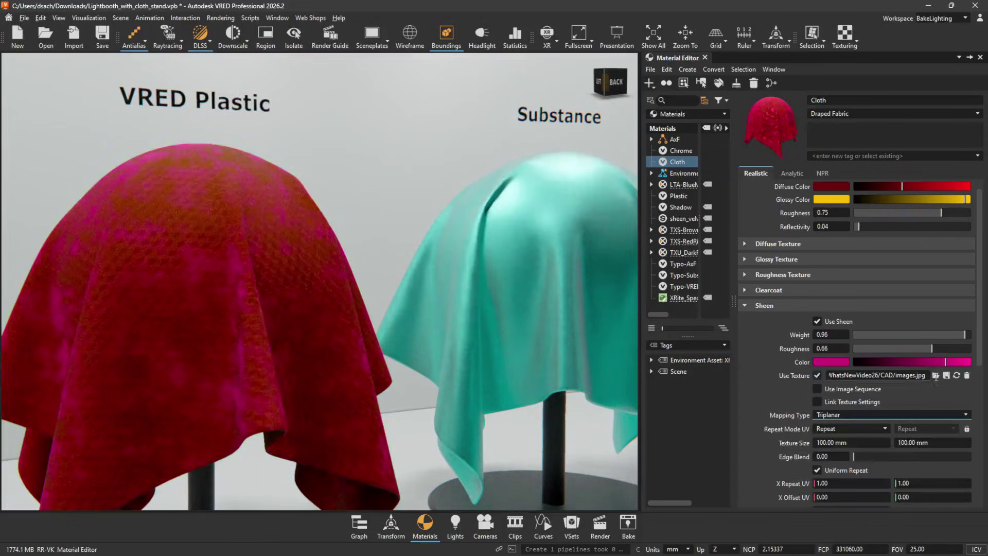
pyautogui.moveTo(980, 362); pyautogui.dragTo(983, 428)
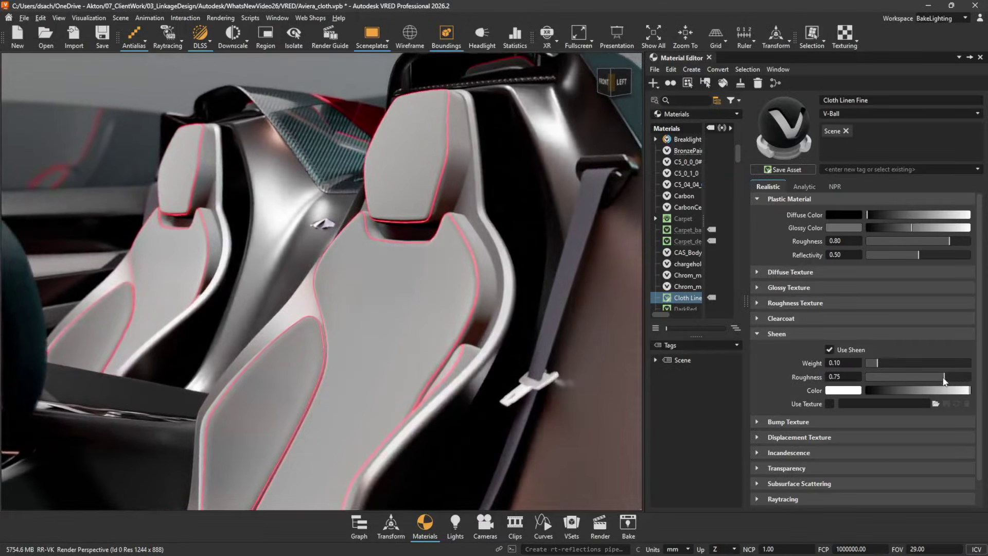
# Fine-tune the sheen roughness of the Cloth Linen Fine material.
pyautogui.moveTo(942, 380)
pyautogui.mouseDown()
pyautogui.moveTo(923, 381)
pyautogui.moveTo(938, 379)
pyautogui.mouseUp()
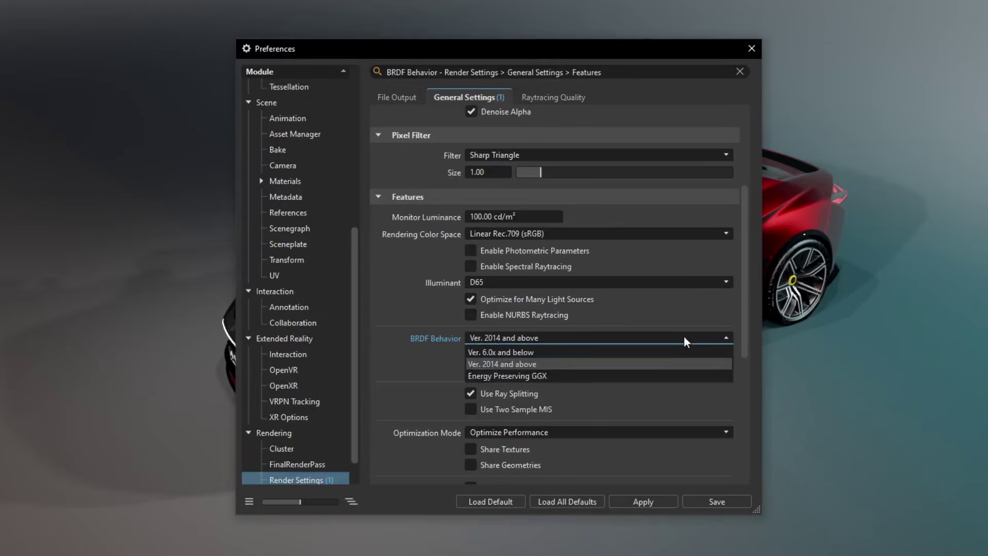
# Set the BRDF Behavior in the render settings to Energy Preserving GGX.
pyautogui.click(685, 350)
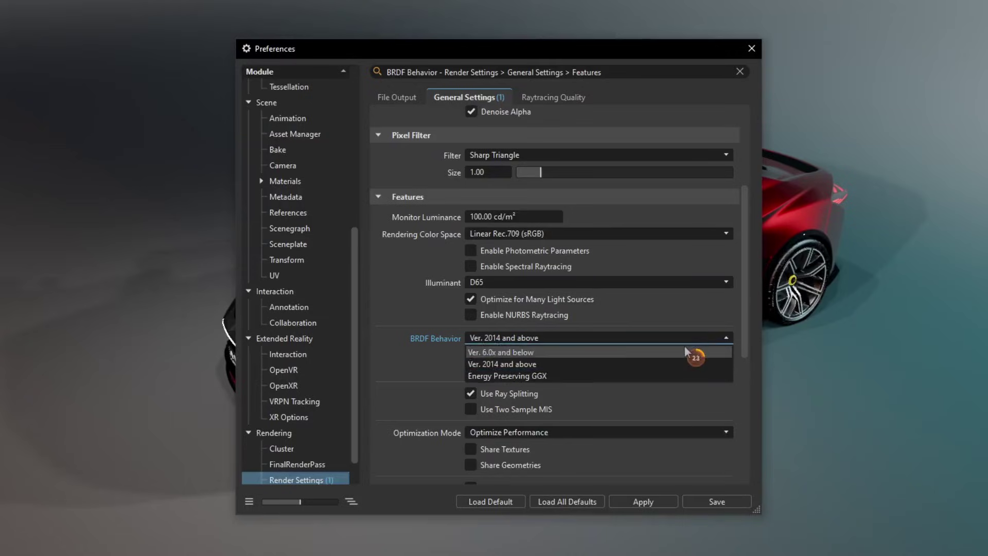
pyautogui.click(675, 375)
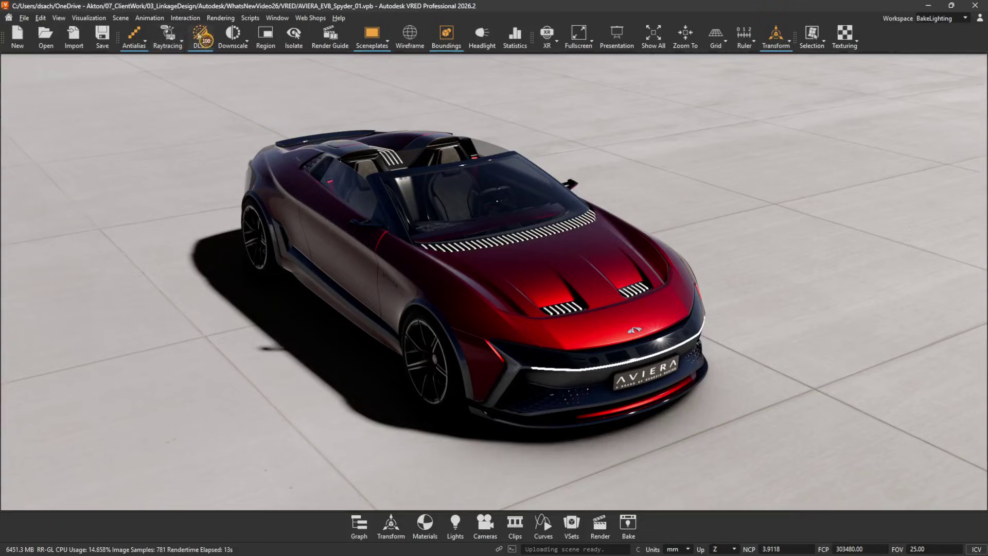
# Set the DLSS mode to DLAA and examine the moving car in the viewport.
pyautogui.click(199, 35)
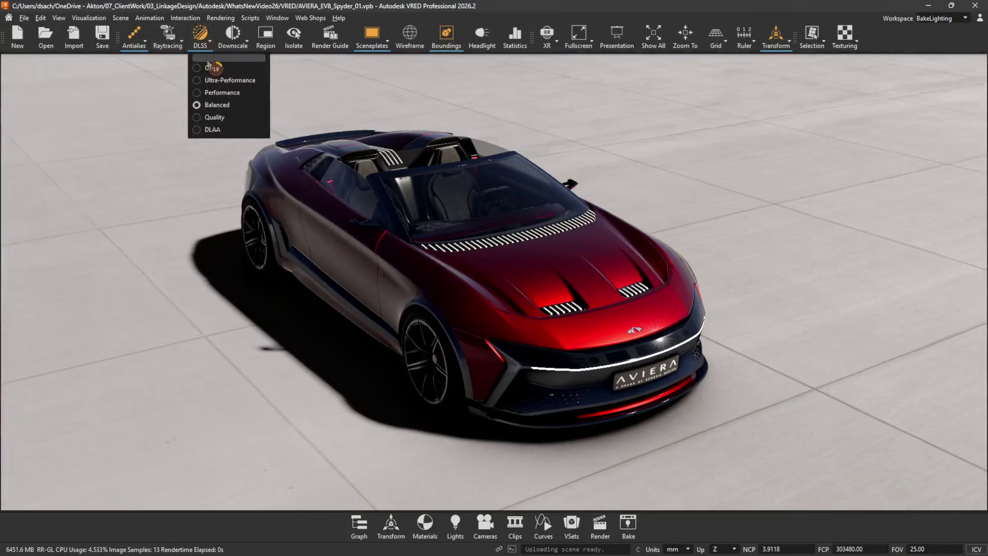
pyautogui.click(223, 131)
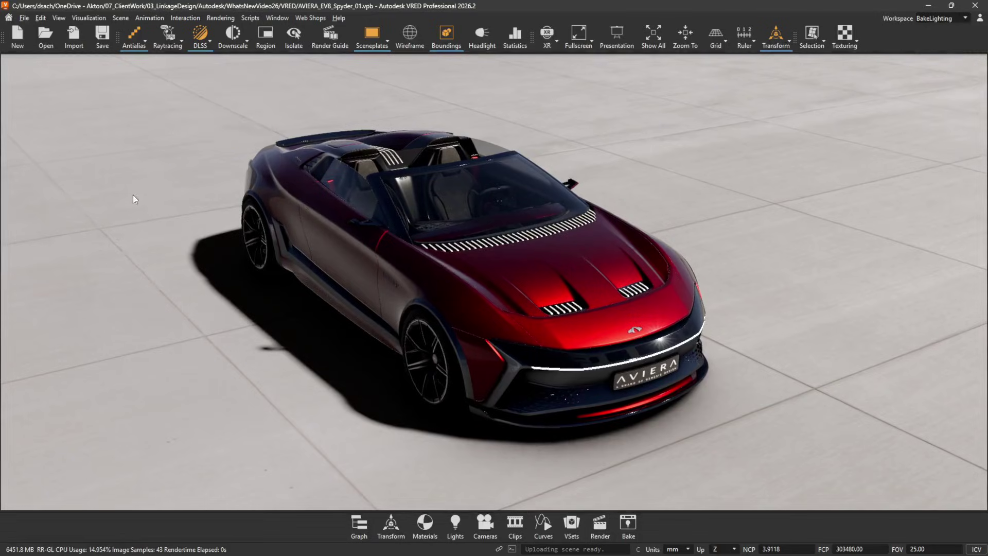
pyautogui.moveTo(133, 194); pyautogui.dragTo(200, 171)
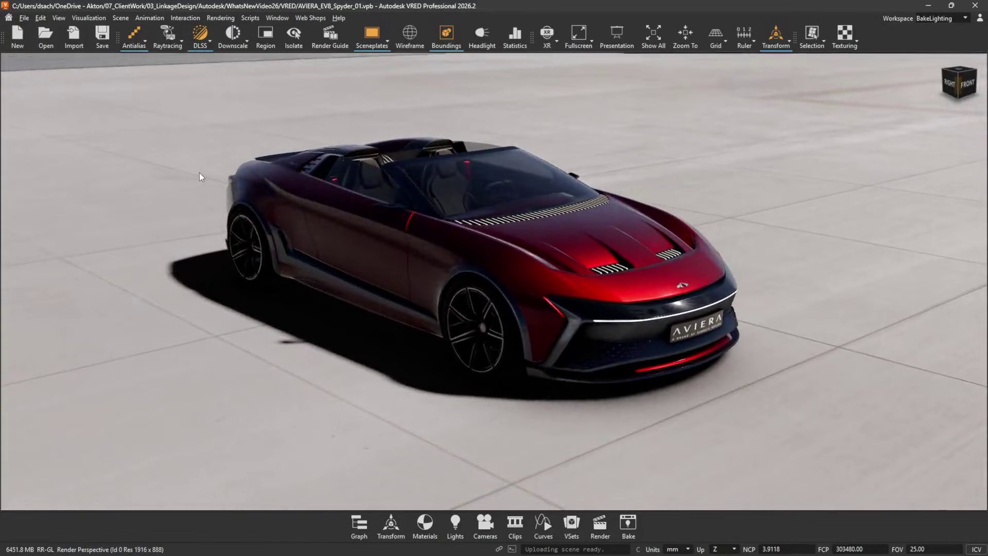
pyautogui.moveTo(201, 166); pyautogui.dragTo(214, 221, button='right')
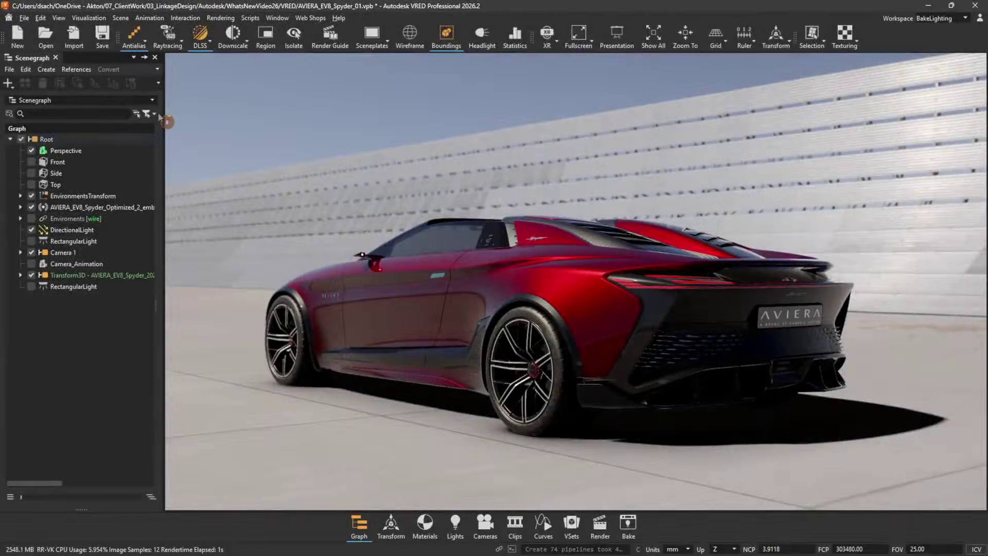
# Select all Reference Node objects in the scenegraph by node type.
pyautogui.click(156, 114)
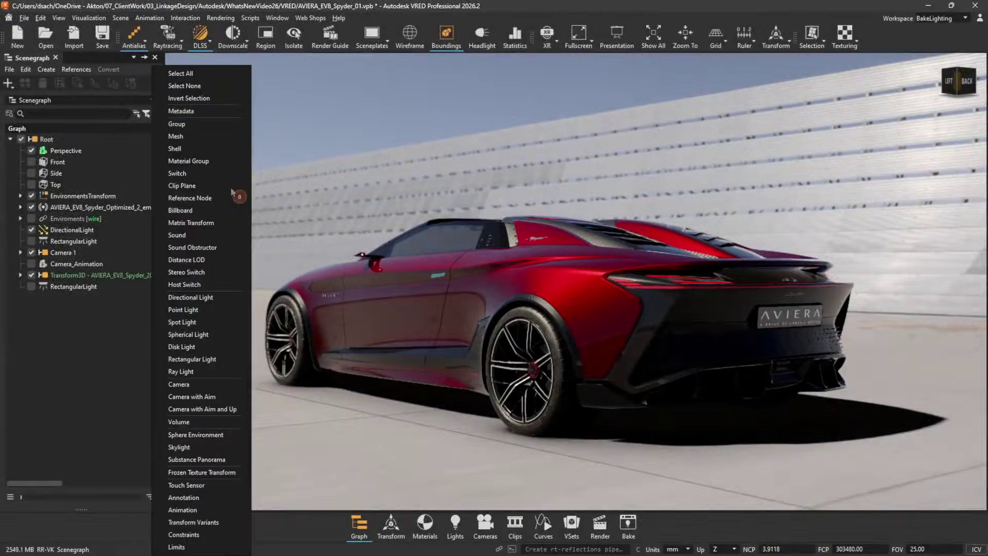
pyautogui.click(219, 201)
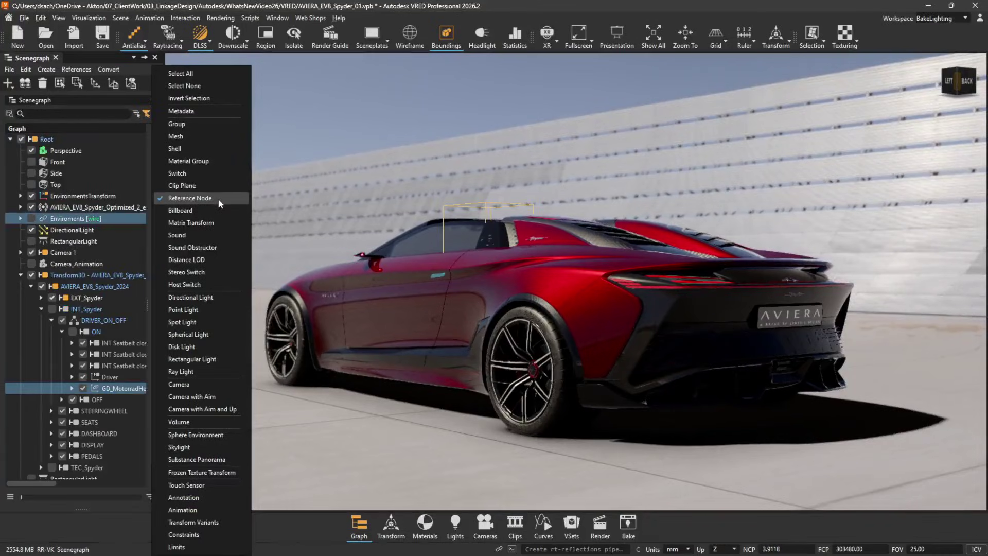
pyautogui.click(272, 194)
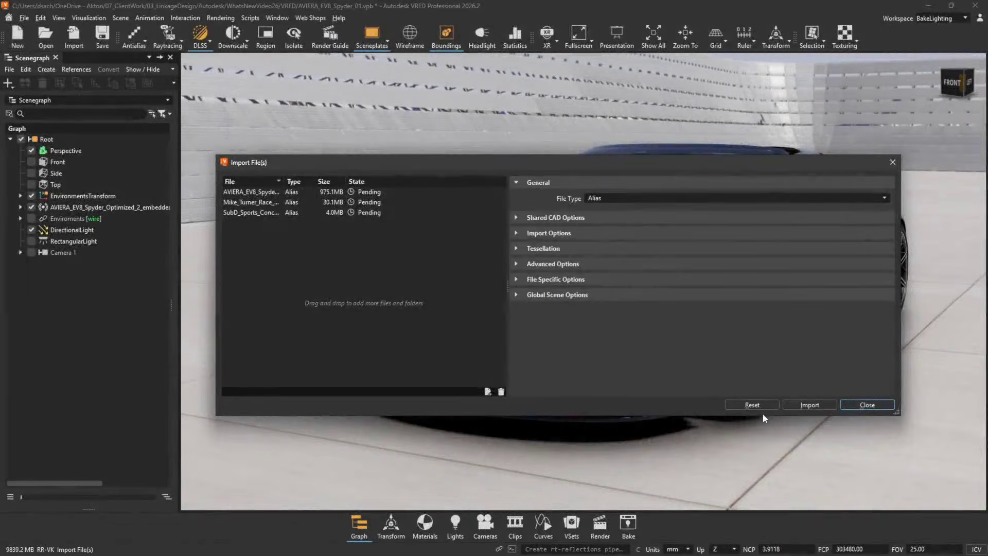
# Start importing the three pending Alias files and abort the import of the SubD sports car file.
pyautogui.click(810, 405)
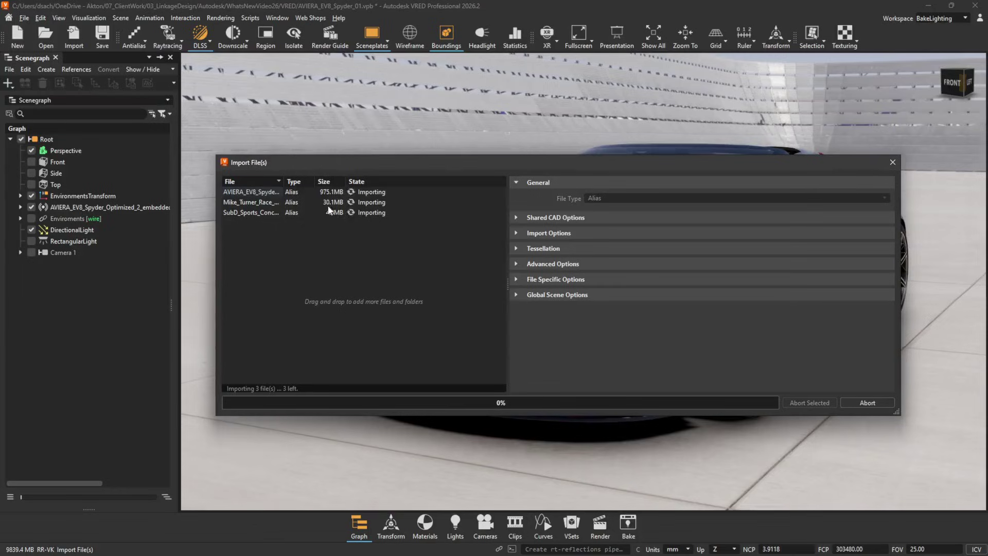
pyautogui.click(263, 210)
pyautogui.click(818, 403)
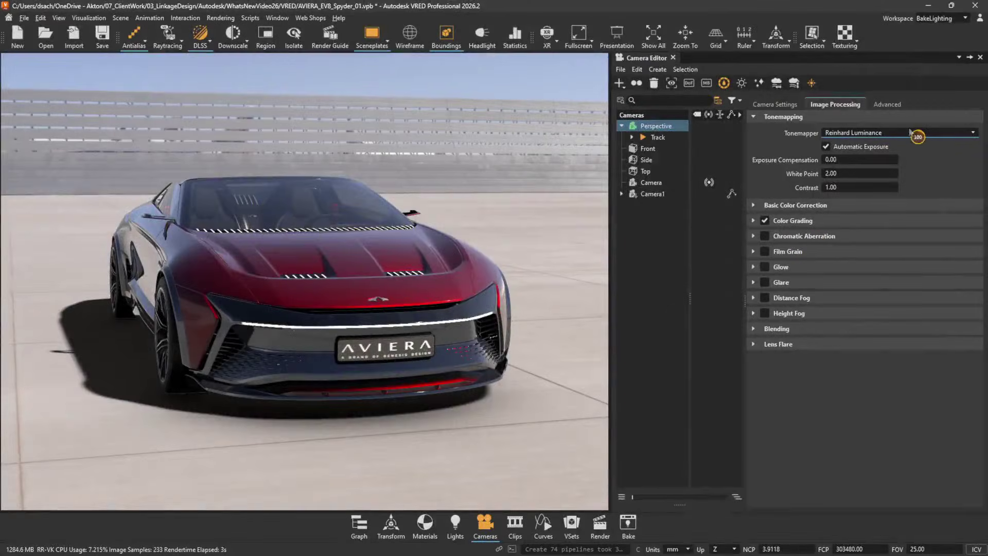
# Switch the Perspective camera's tonemapper to Physical Camera with OpenColorIO sensor response and the ACES 2.0 view.
pyautogui.click(909, 133)
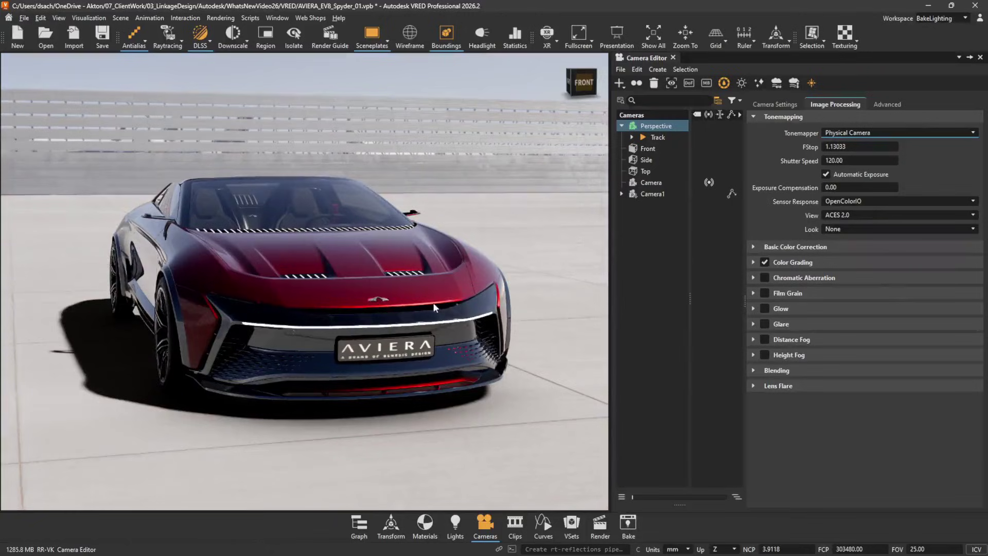
pyautogui.moveTo(435, 306); pyautogui.dragTo(353, 300)
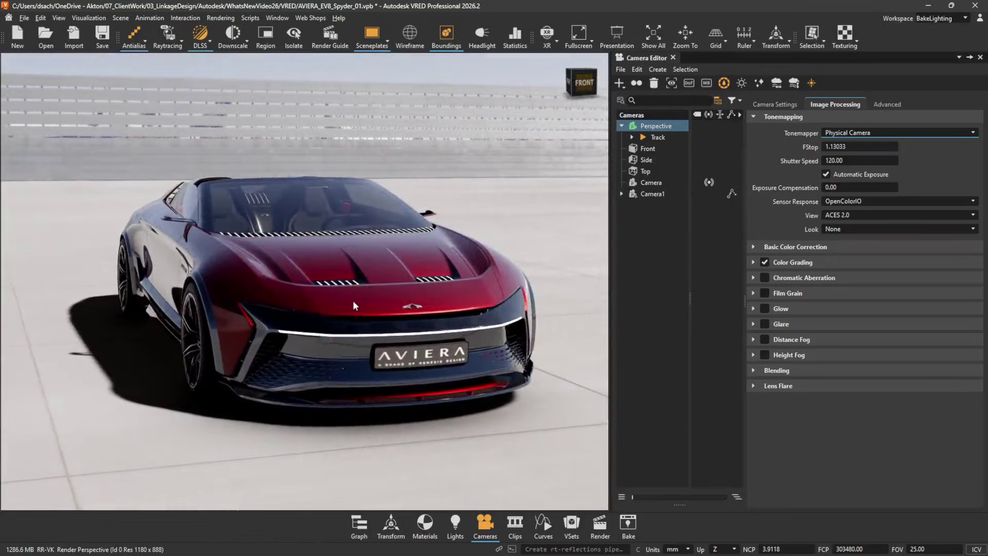
pyautogui.press('F4')
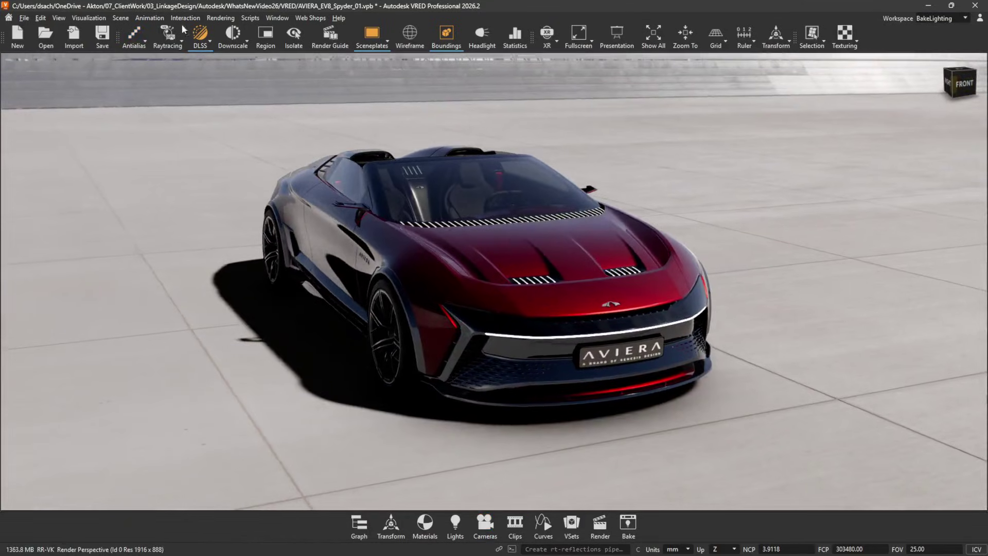
# Toggle DLSS for the viewport rendering of the car.
pyautogui.click(201, 34)
pyautogui.moveTo(270, 239); pyautogui.dragTo(407, 273)
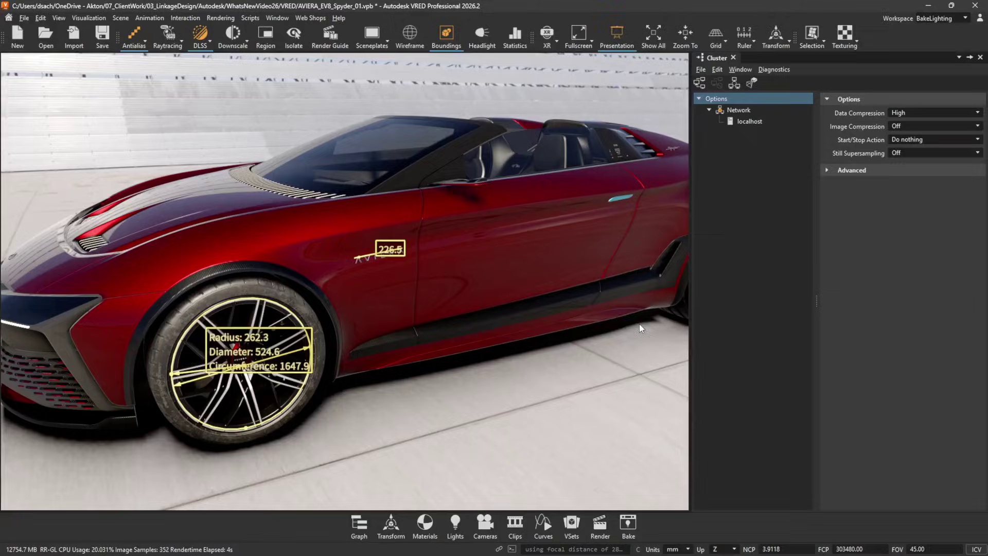
pyautogui.moveTo(332, 295); pyautogui.dragTo(367, 269)
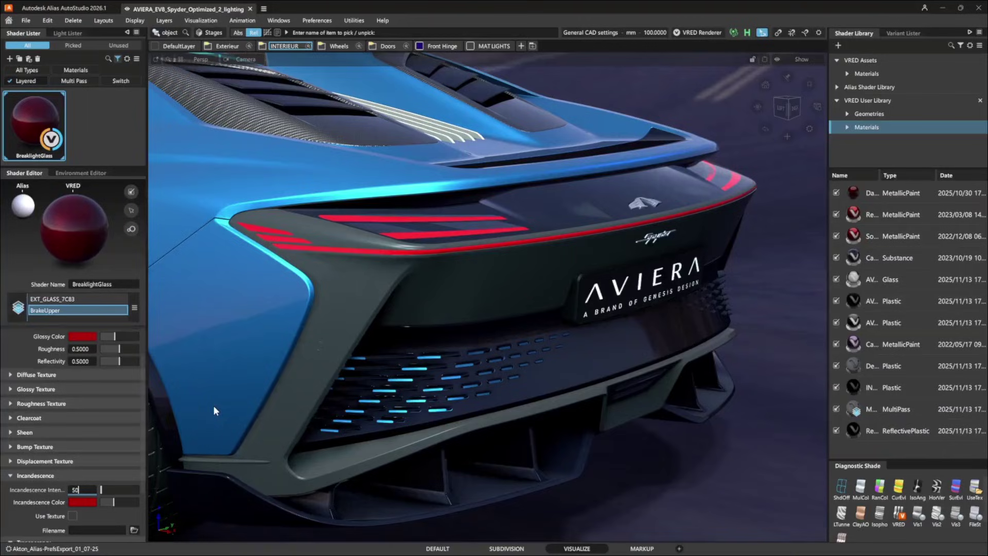
# Set the BrakeUpper layer's incandescence intensity to 50 in Alias, then update the car's Alias reference in VRED.
pyautogui.press('Return')
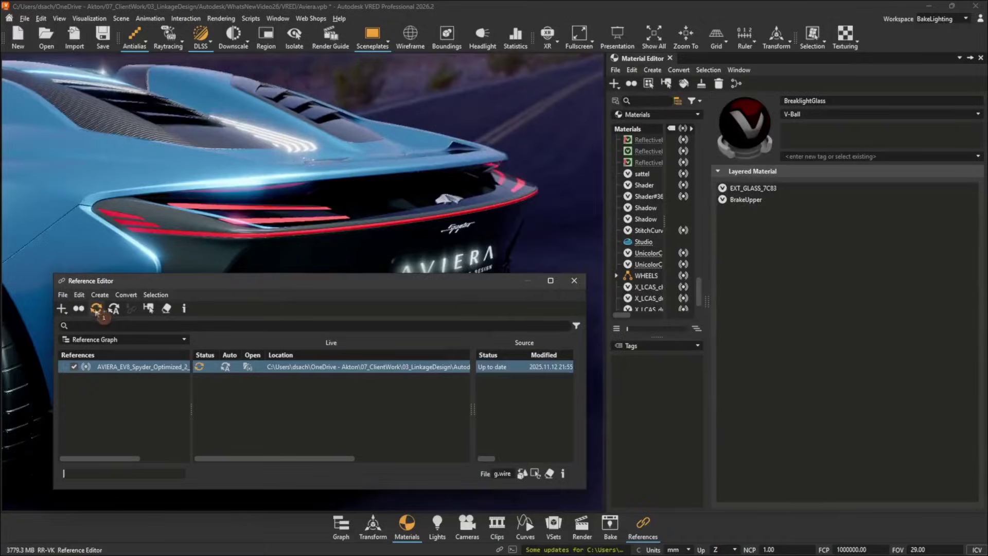
pyautogui.click(96, 308)
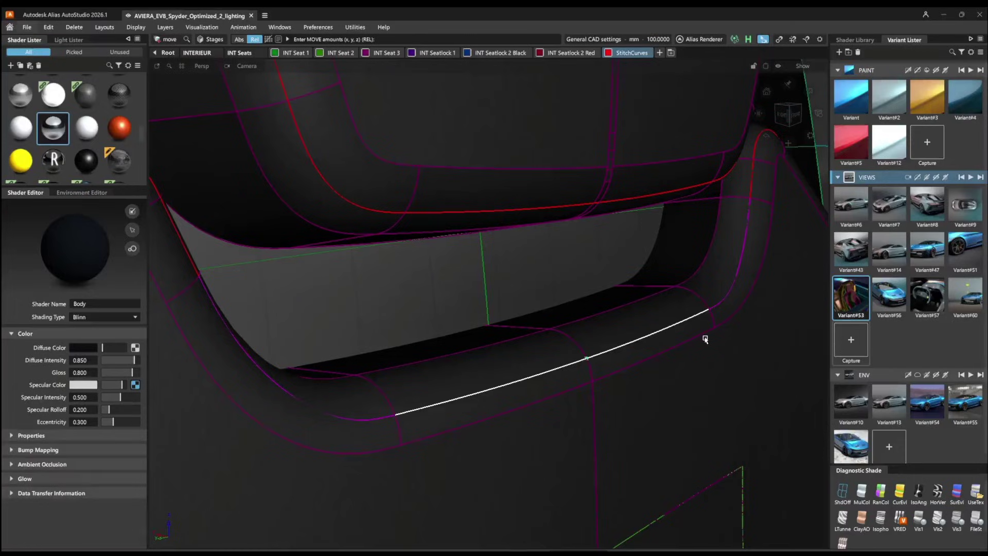
# In Alias, undo the last change to the seat's stitch curve and activate the StitchCurves layer.
pyautogui.hotkey('ctrl', 'z')
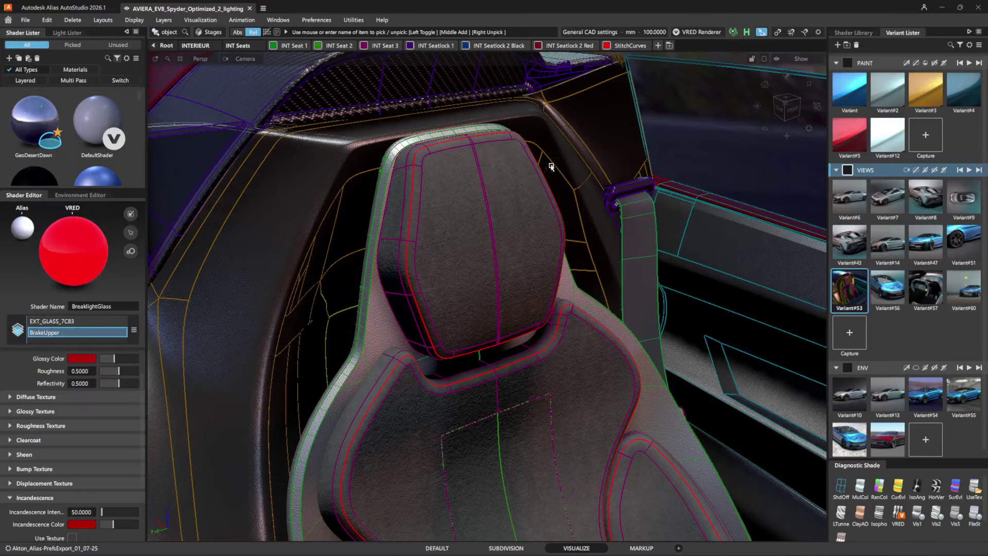
pyautogui.click(627, 46)
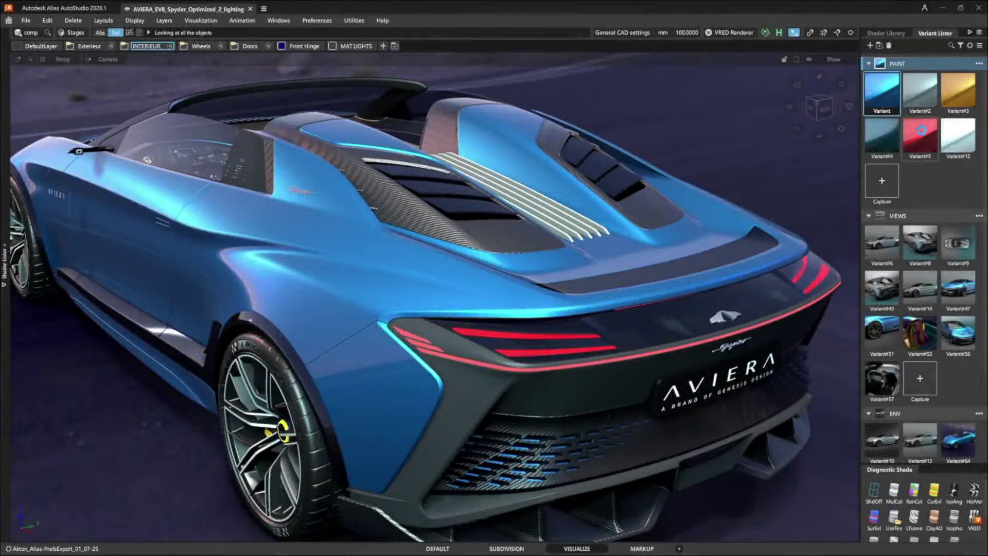
# Apply the red Variant#5 from the PAINT group to the car and examine its rear in VRED.
pyautogui.click(921, 130)
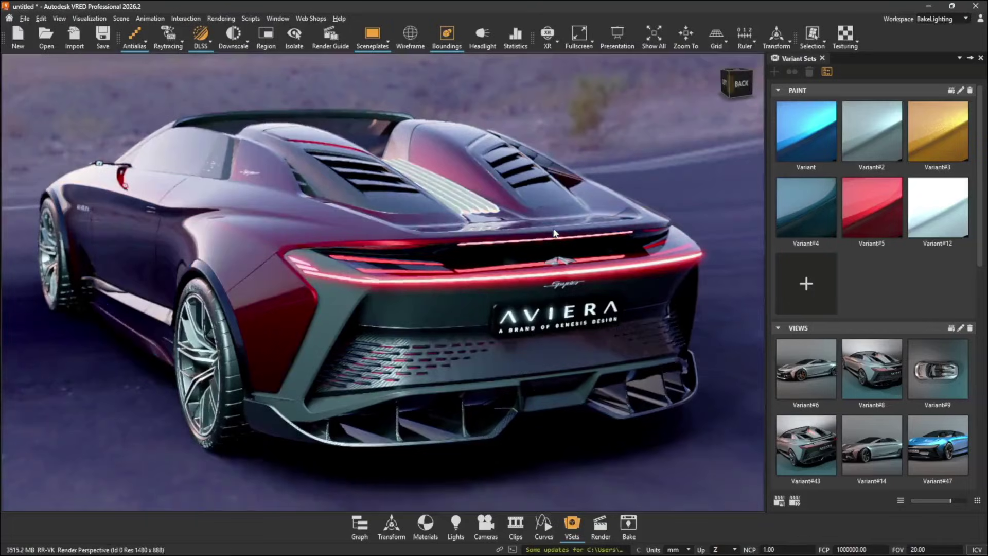
pyautogui.moveTo(553, 233); pyautogui.dragTo(543, 257)
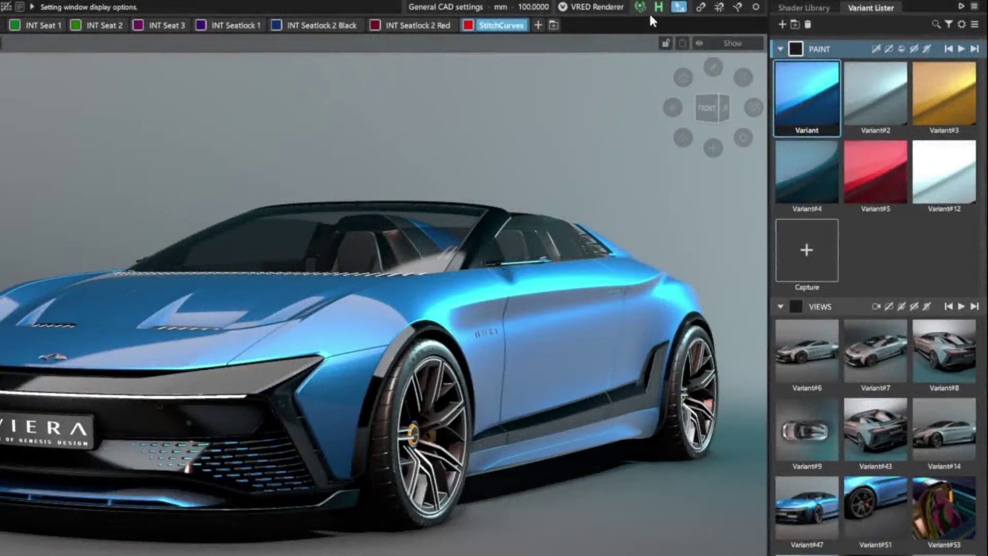
# In Alias, toggle the live reference connection and apply Variant#54 from the ENV group.
pyautogui.click(639, 7)
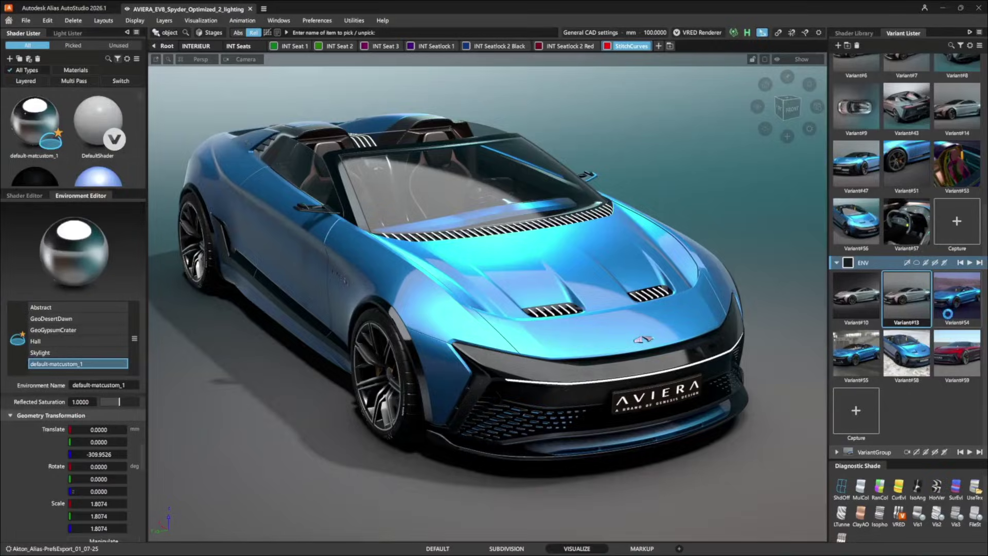
pyautogui.click(947, 313)
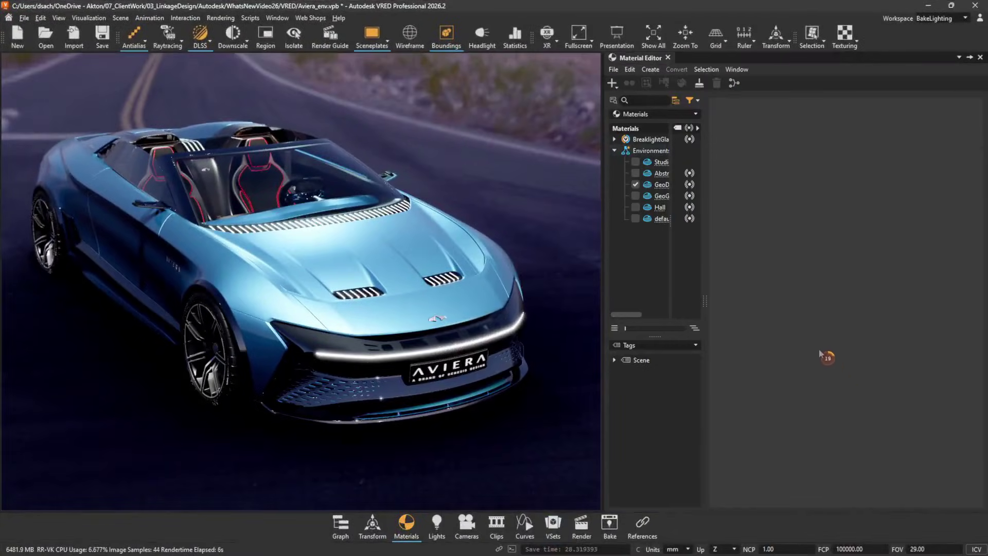
# Show the environment choices of the Environments switch material in VRED.
pyautogui.click(647, 151)
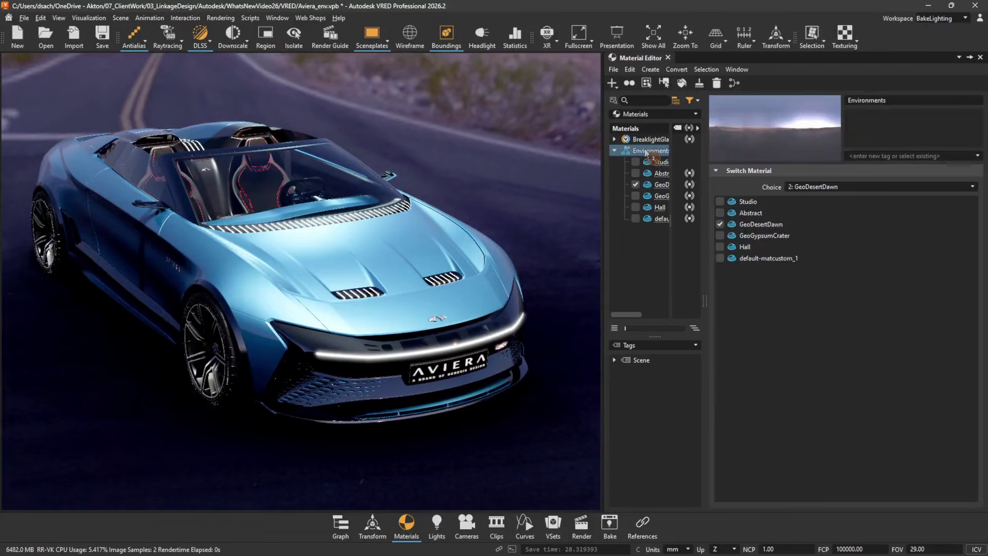